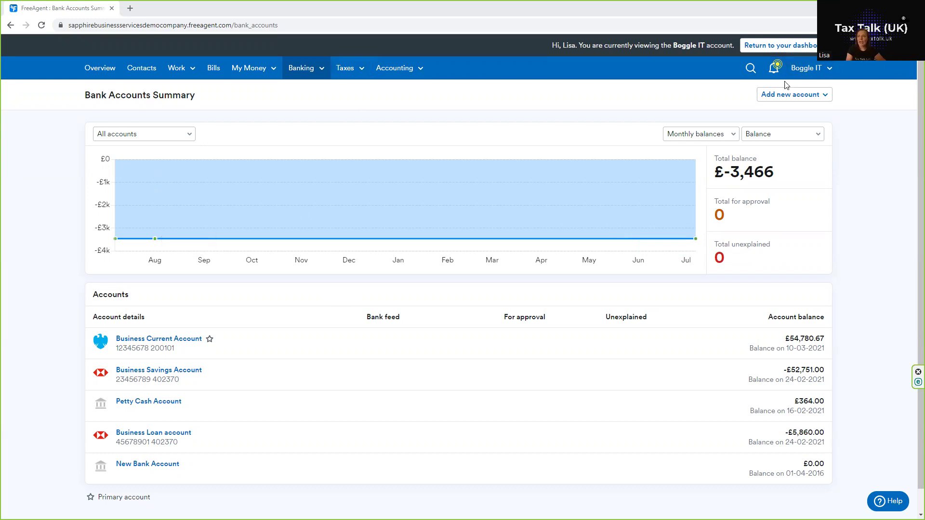
Step: Start a new manual transaction on the Business Current Account
{"action": "left_click", "coordinate": [786, 96]}
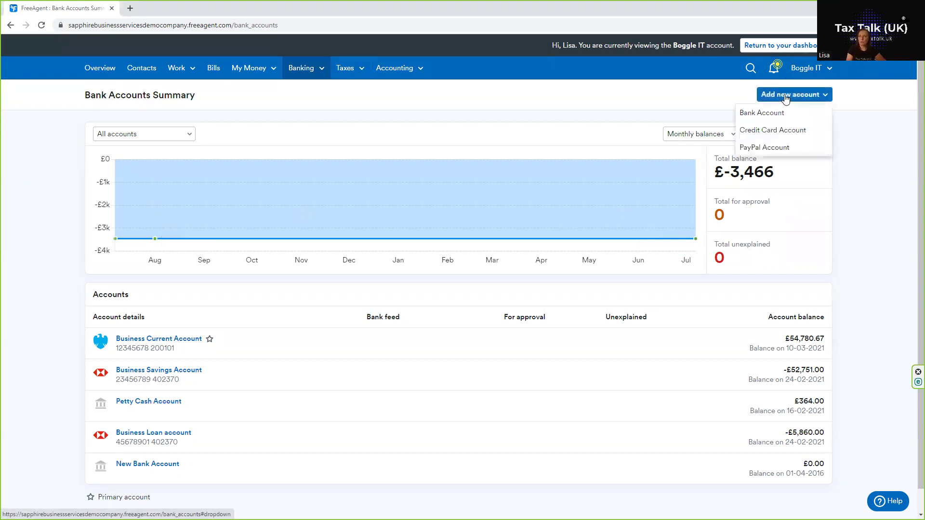
{"action": "left_click", "coordinate": [190, 339]}
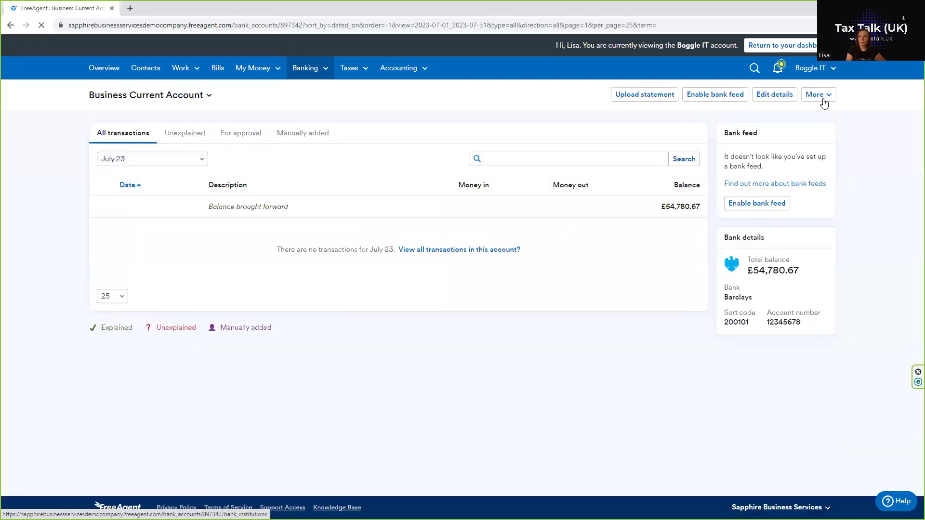
{"action": "left_click", "coordinate": [815, 95]}
{"action": "left_click", "coordinate": [755, 114]}
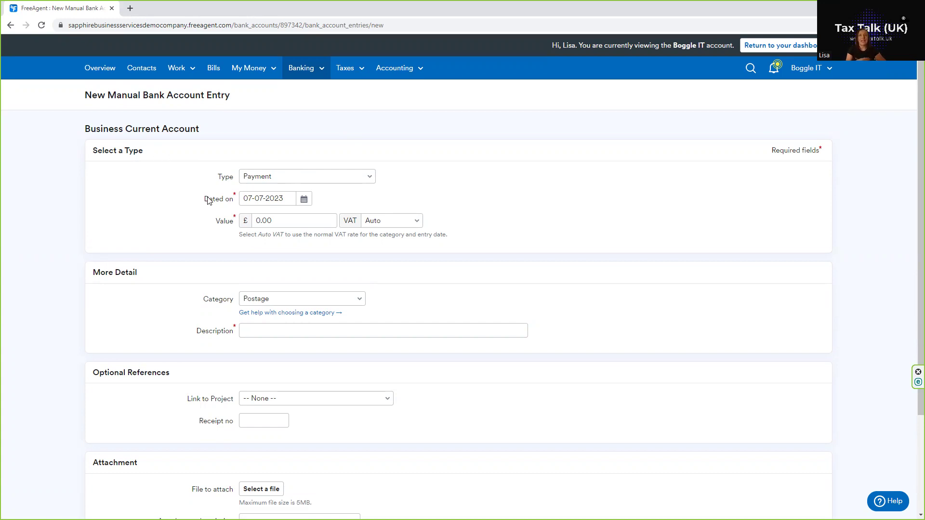
Step: Set the entry type to Money Paid to User with a value of 10.00
{"action": "left_click", "coordinate": [259, 181]}
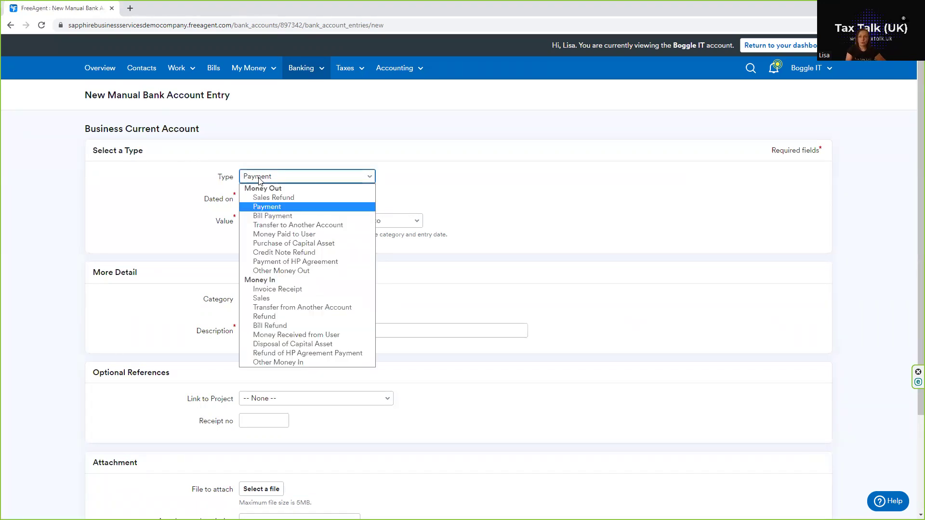
{"action": "left_click", "coordinate": [259, 180]}
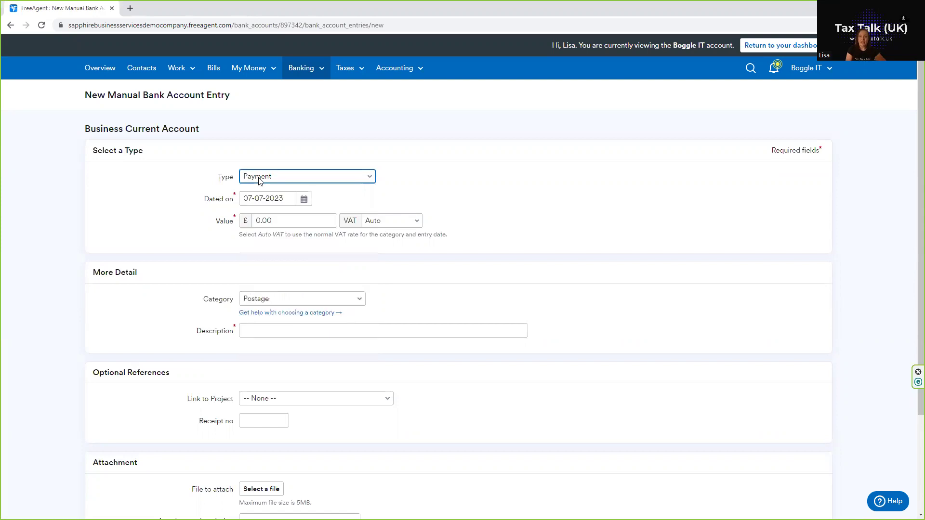
{"action": "left_click", "coordinate": [259, 181]}
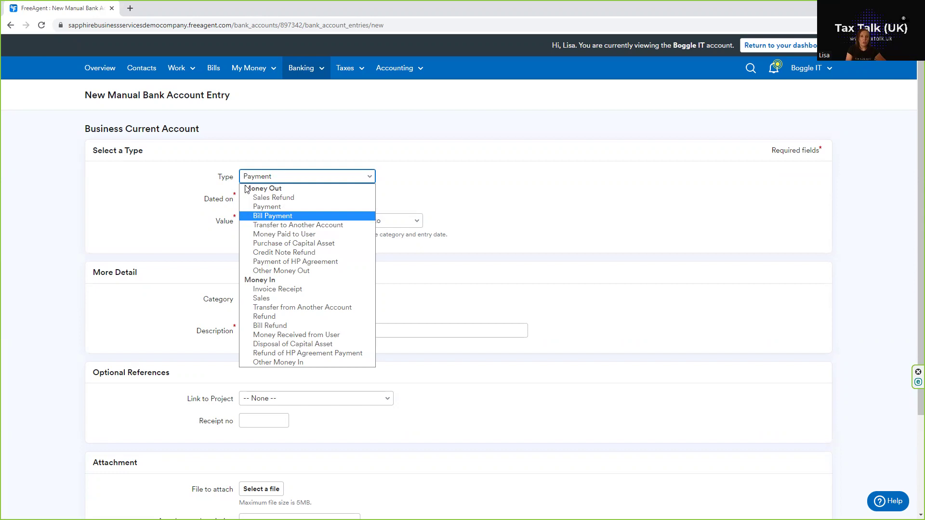
{"action": "left_click", "coordinate": [274, 234]}
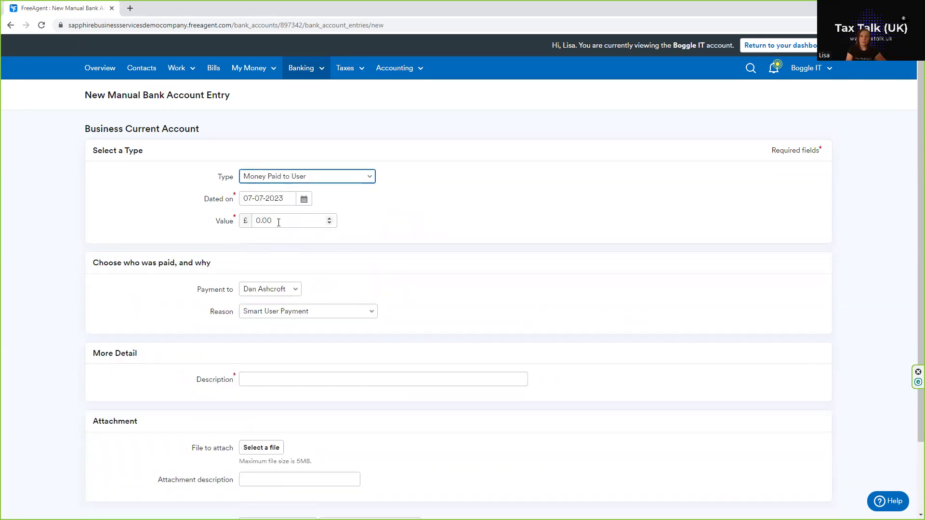
{"action": "key", "text": "Tab"}
{"action": "type", "text": "10.00"}
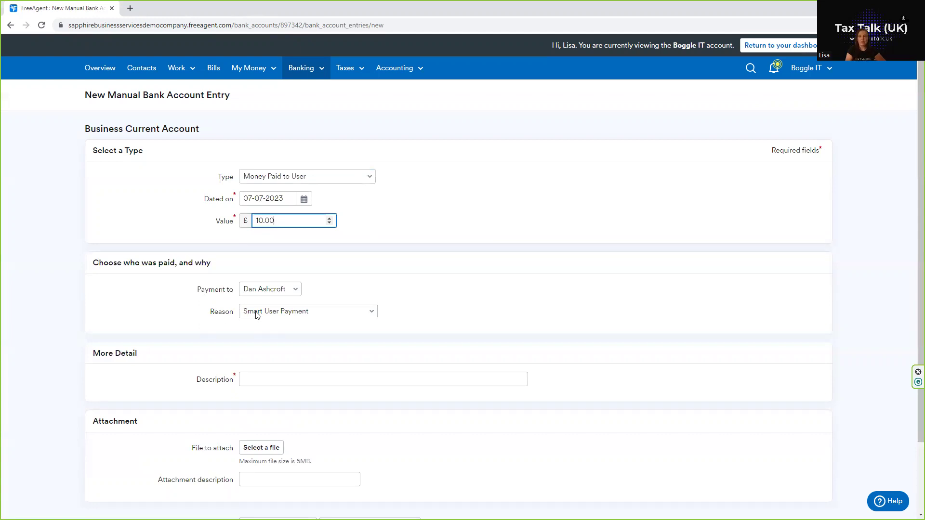
Step: Change the reason from Smart User Payment to Payment from Director Loan Account
{"action": "left_click", "coordinate": [256, 315]}
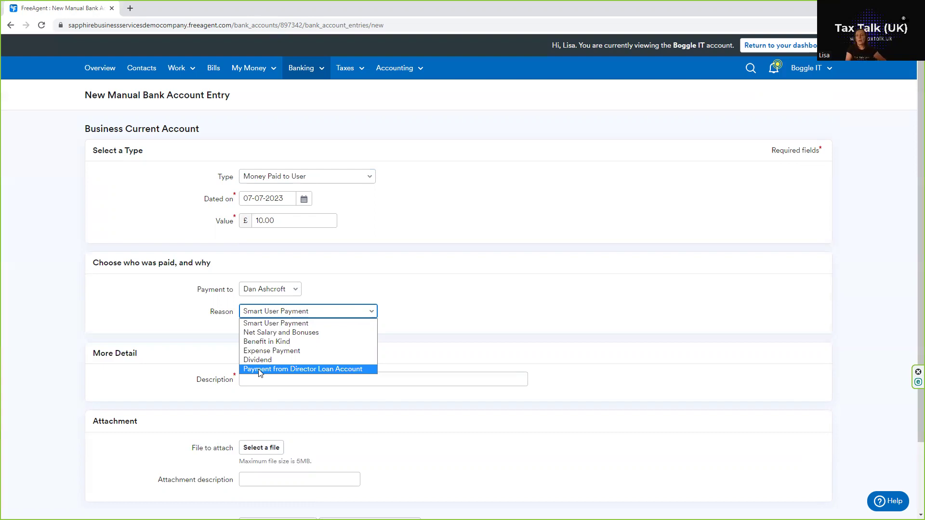
{"action": "left_click", "coordinate": [260, 369]}
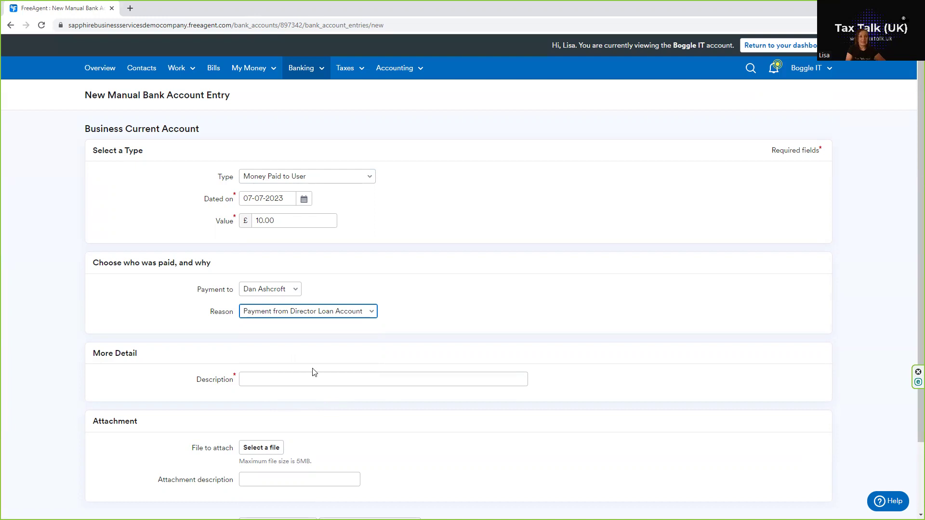
Step: Switch the entry to Money Received from User and confirm the reason is Payment to Director Loan Account
{"action": "left_click", "coordinate": [260, 177]}
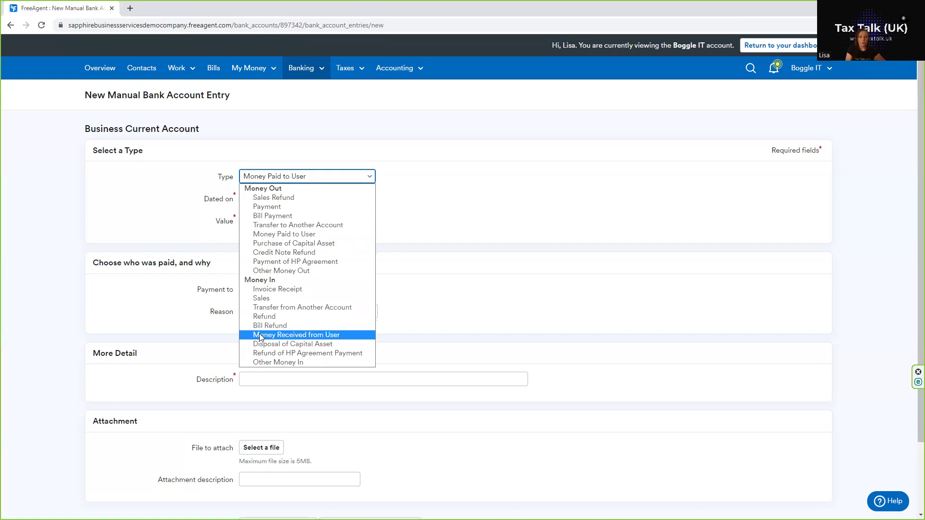
{"action": "left_click", "coordinate": [259, 334]}
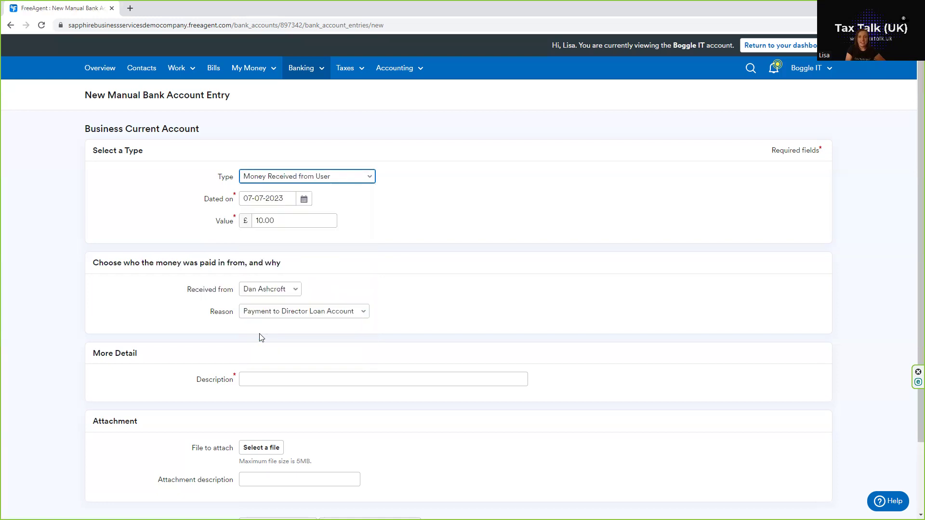
{"action": "left_click", "coordinate": [274, 313]}
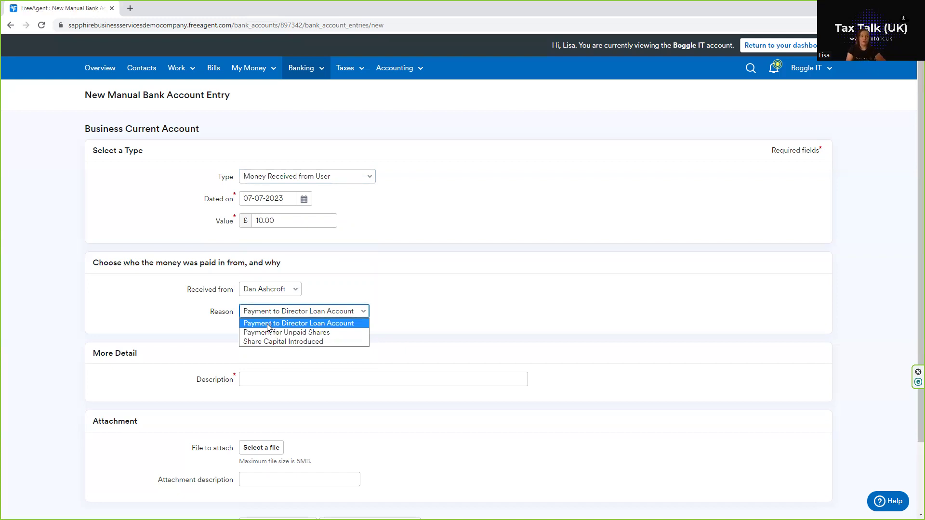
{"action": "left_click", "coordinate": [297, 67]}
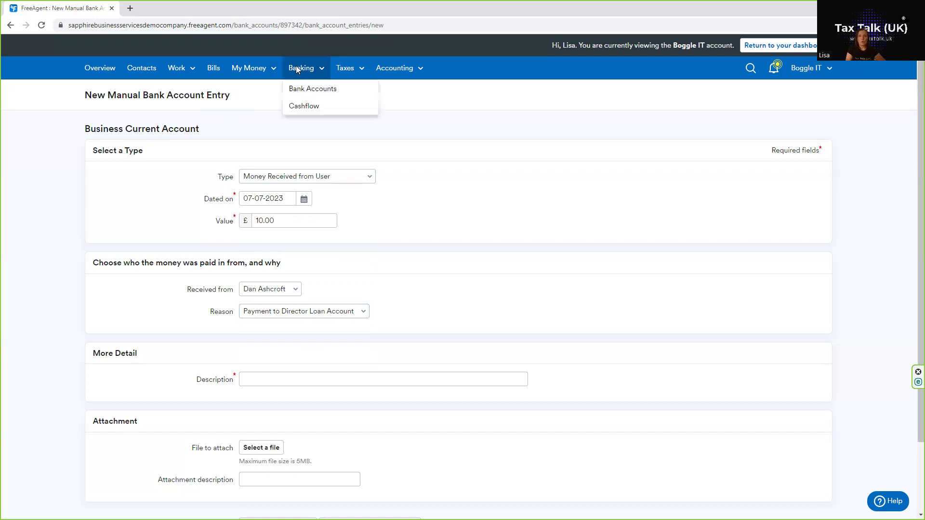
Step: Start a manual transaction on the New Bank Account and review its entry types, keeping Payment
{"action": "left_click", "coordinate": [299, 92]}
{"action": "scroll", "coordinate": [219, 366], "scroll_direction": "down", "scroll_amount": 1}
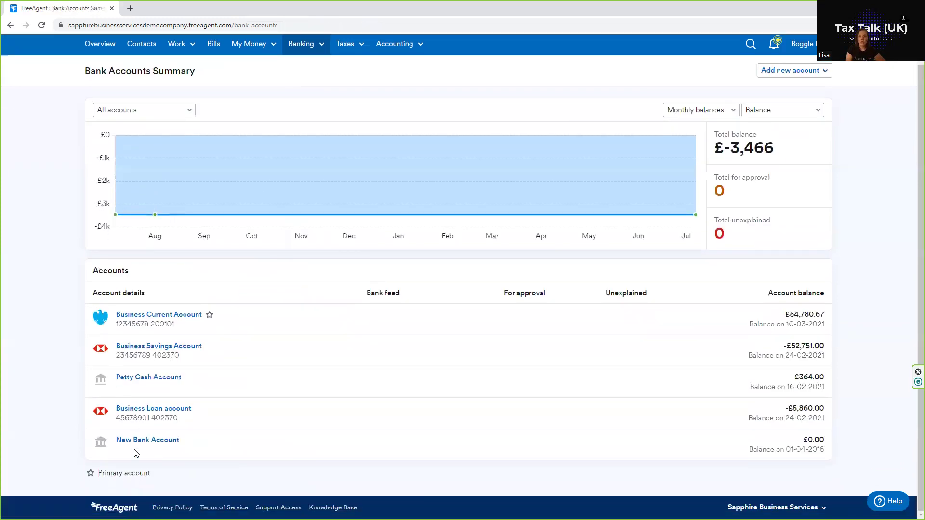
{"action": "left_click", "coordinate": [134, 443]}
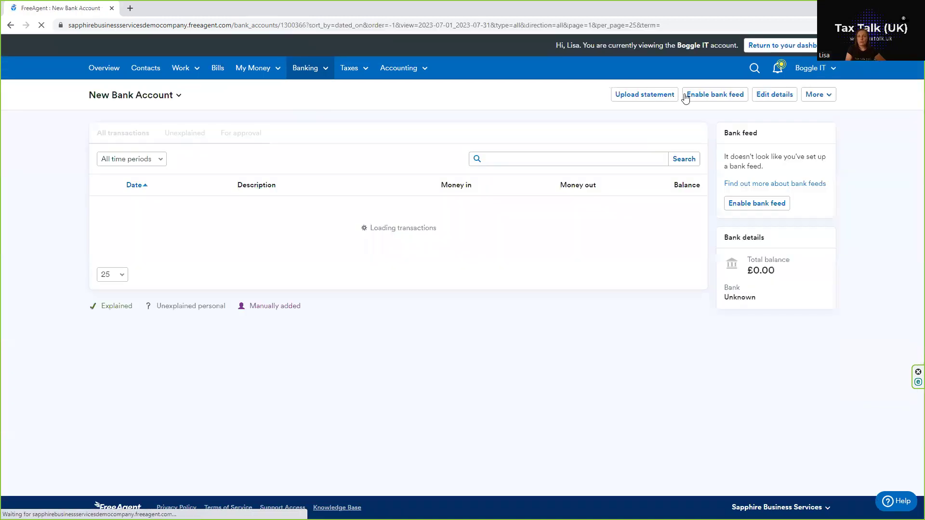
{"action": "left_click", "coordinate": [818, 94]}
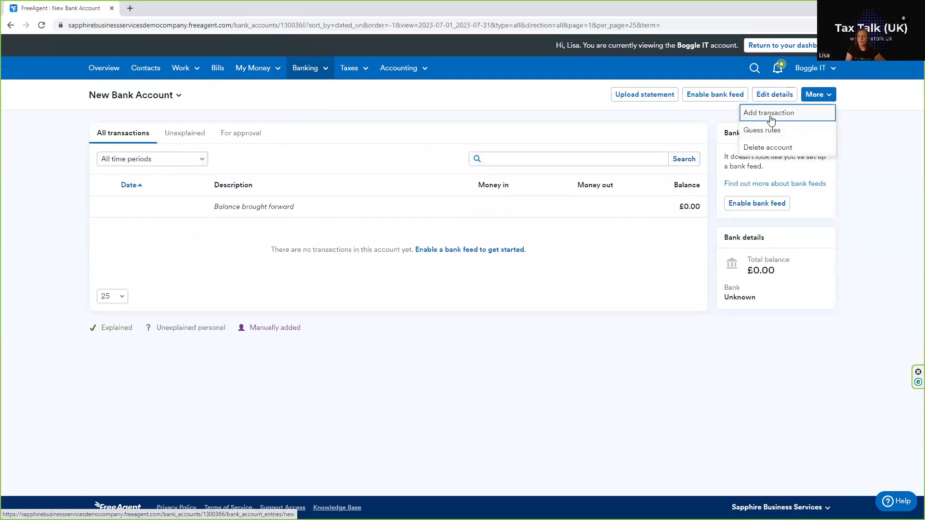
{"action": "left_click", "coordinate": [770, 113]}
{"action": "left_click", "coordinate": [273, 183]}
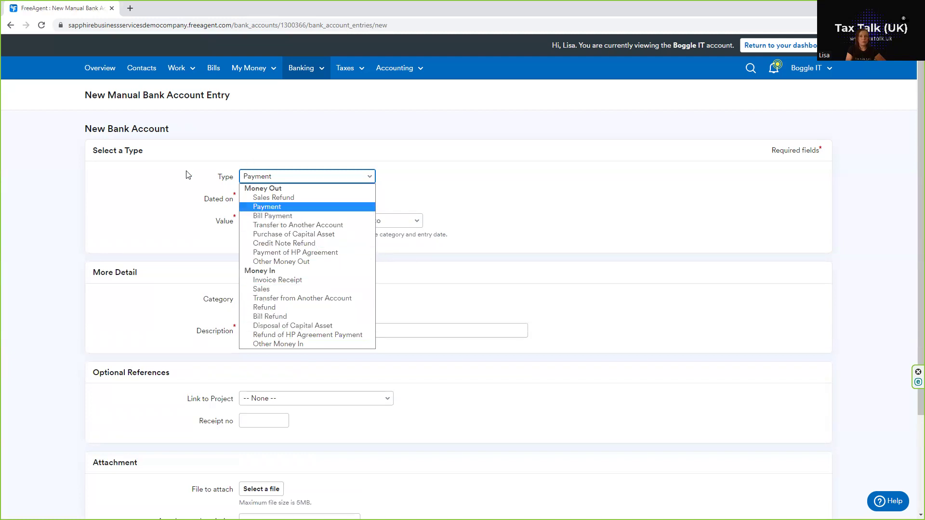
{"action": "left_click", "coordinate": [155, 216]}
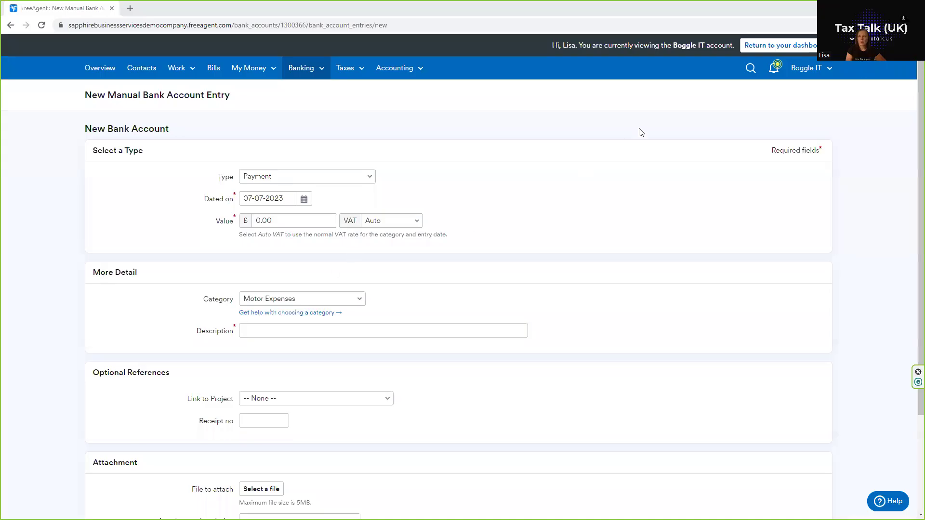
Step: Untick 'This is a personal account' in the New Bank Account's details and save
{"action": "left_click", "coordinate": [10, 25]}
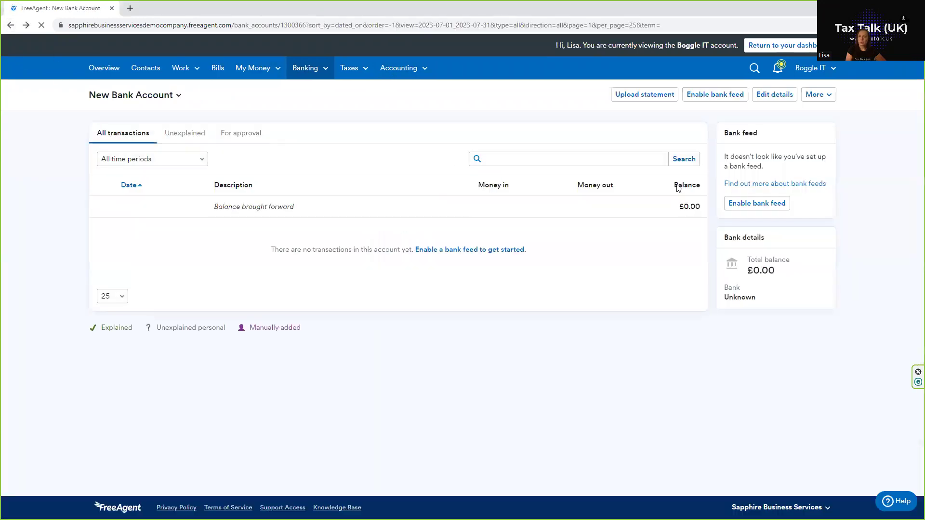
{"action": "left_click", "coordinate": [778, 96]}
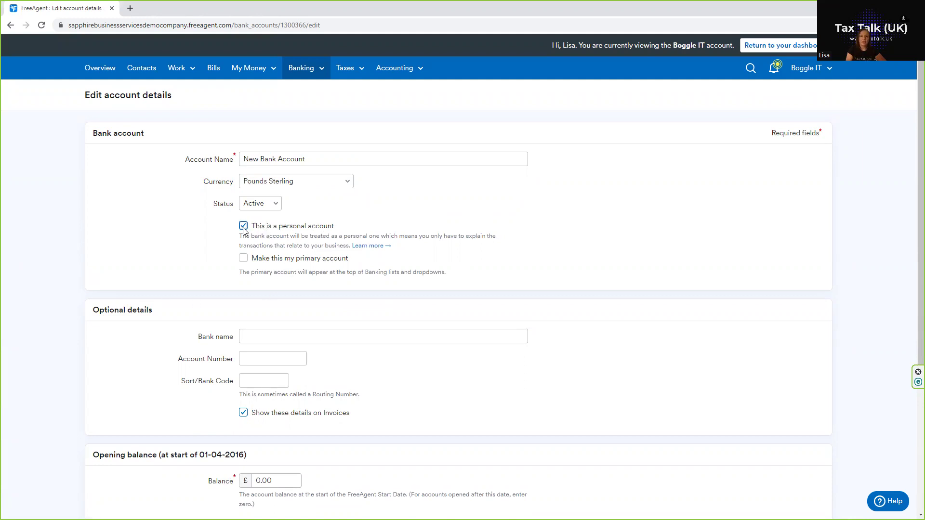
{"action": "scroll", "coordinate": [547, 346], "scroll_direction": "down", "scroll_amount": 5}
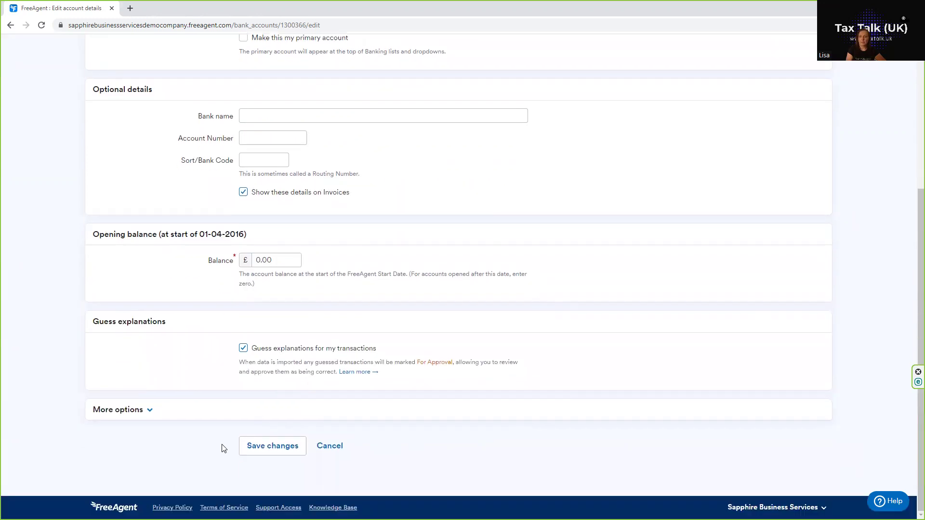
{"action": "left_click", "coordinate": [264, 446]}
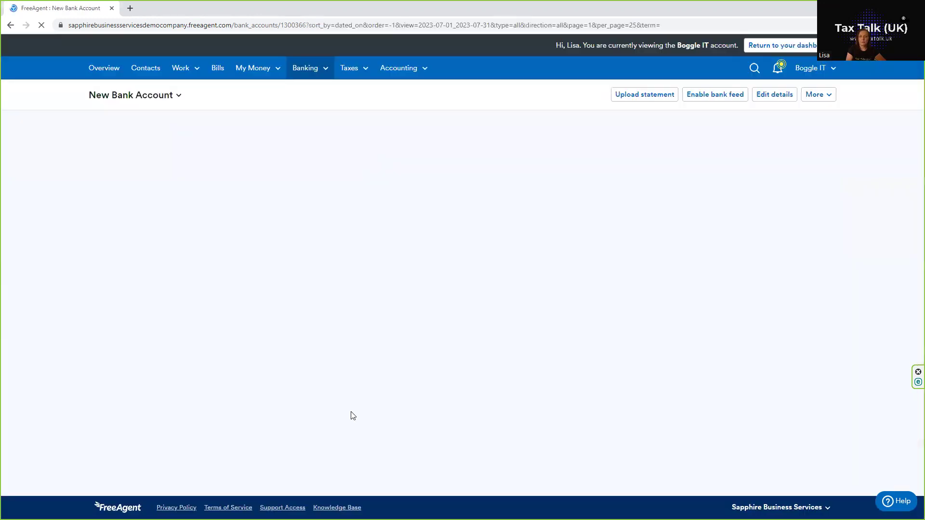
{"action": "left_click", "coordinate": [813, 96]}
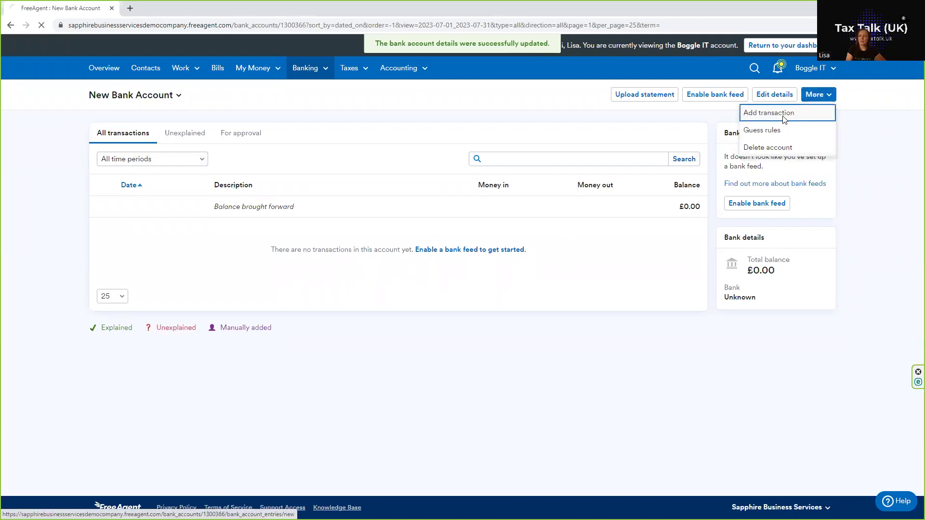
Step: Add a New Bank Account transaction of type Money Paid to User, defaulting to Smart User Payment
{"action": "left_click", "coordinate": [786, 114]}
{"action": "left_click", "coordinate": [282, 179]}
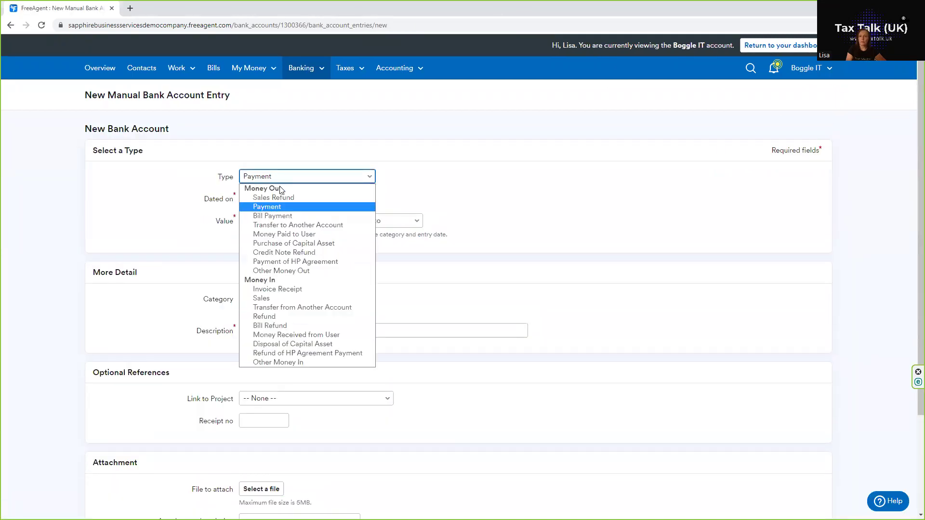
{"action": "left_click", "coordinate": [274, 236]}
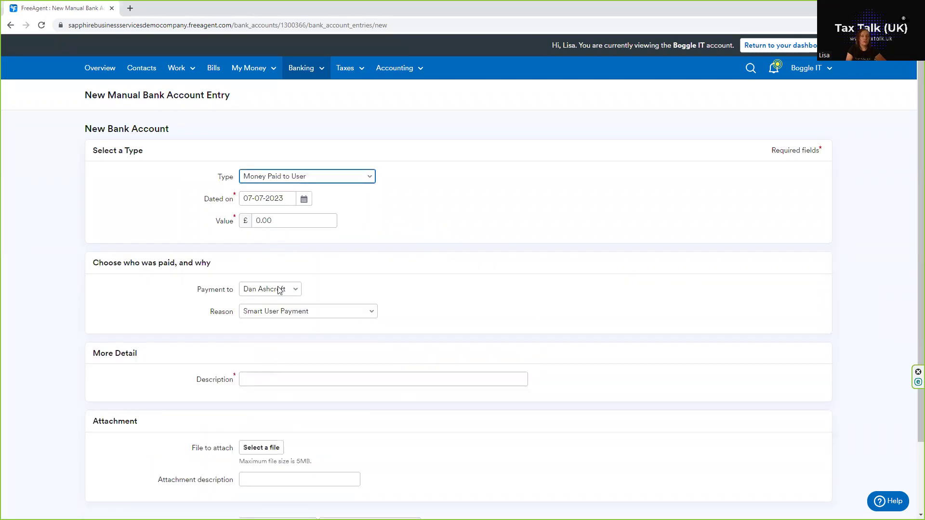